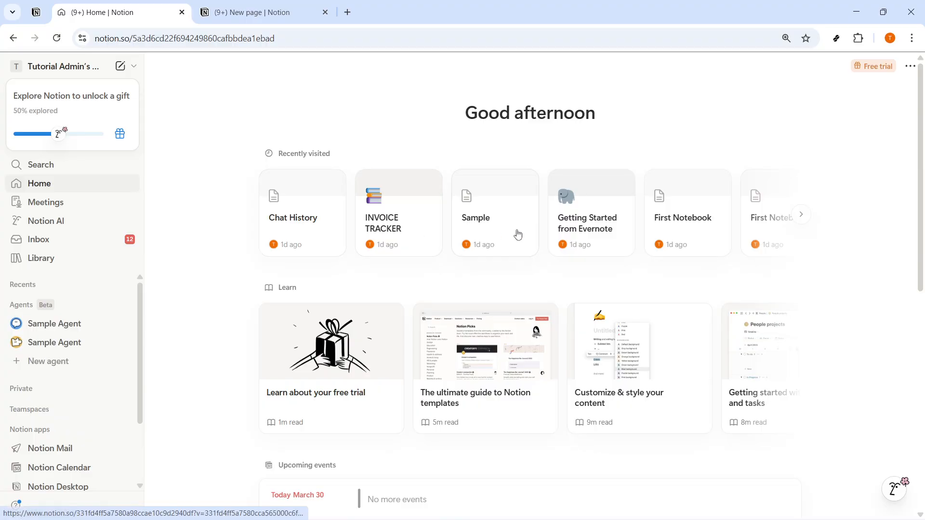
mouse_move(703, 244)
mouse_move(320, 246)
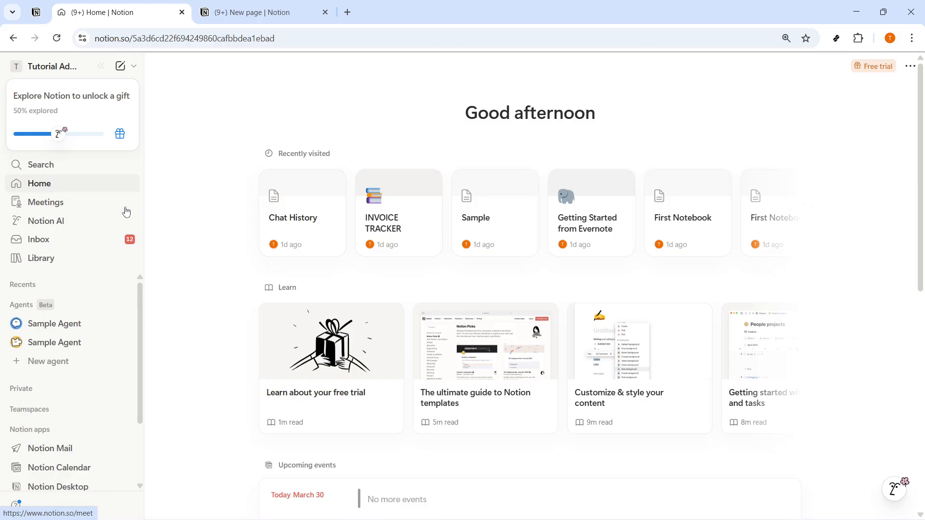
click(78, 173)
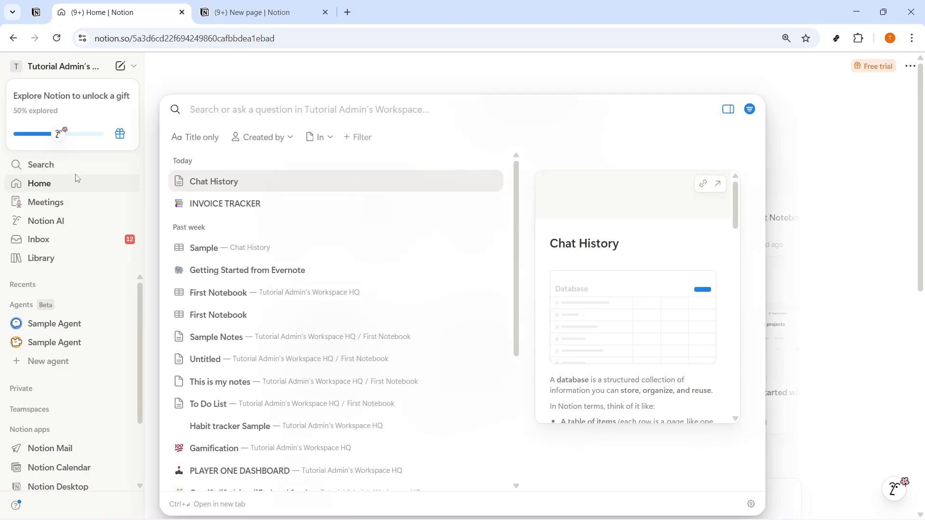
key(Escape)
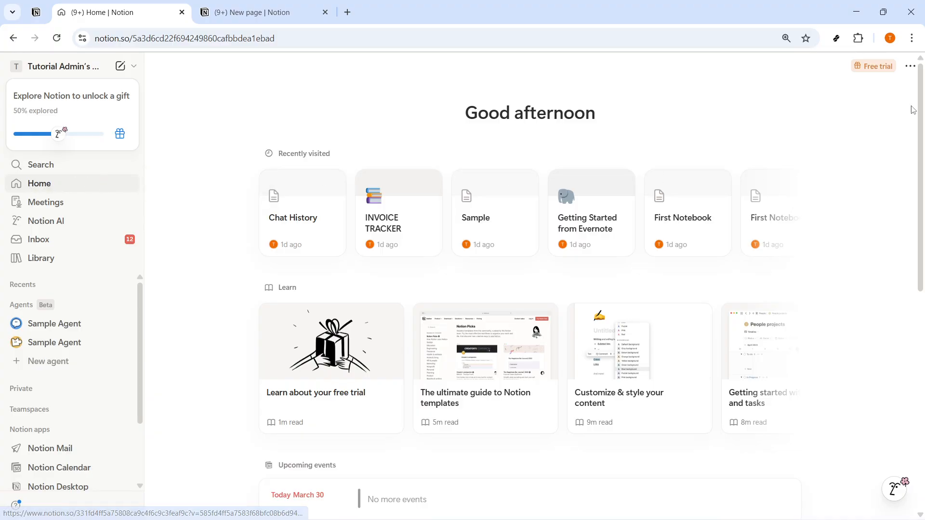
click(911, 67)
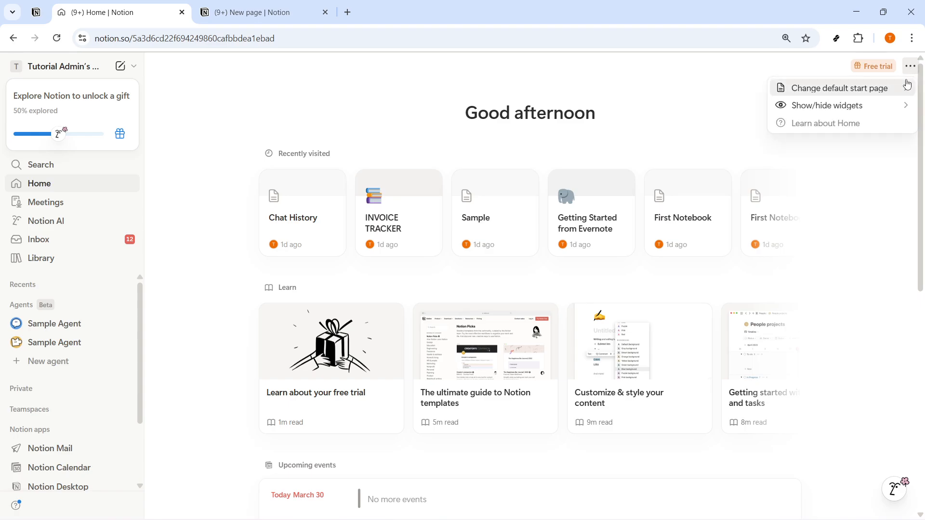
click(835, 92)
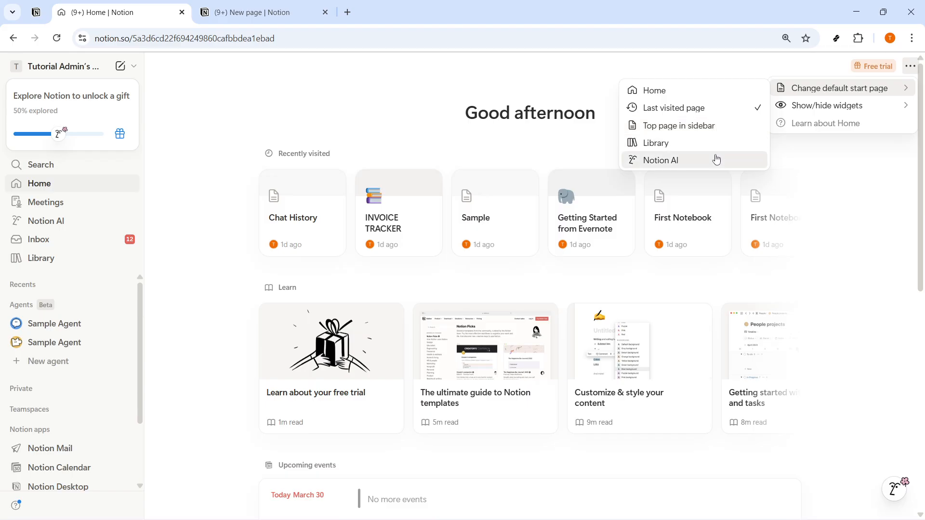
click(877, 240)
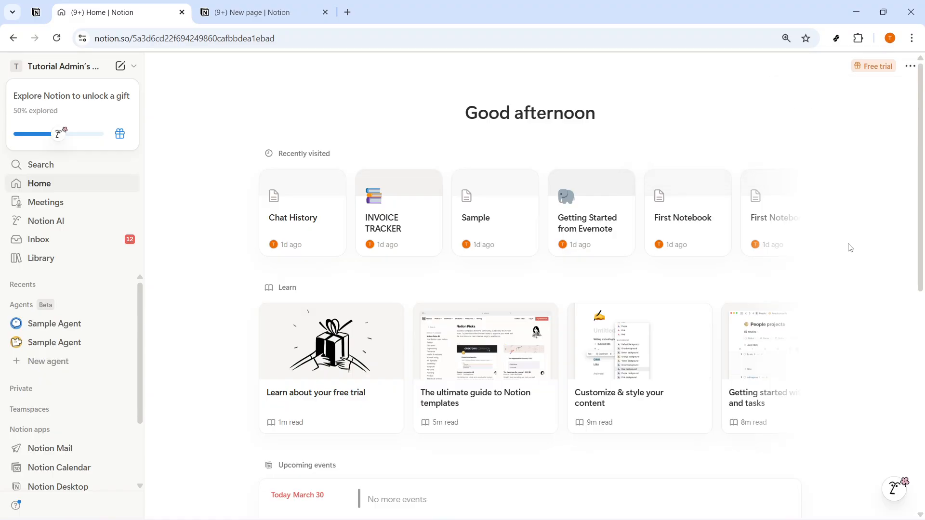
scroll(848, 245, down, 10)
scroll(849, 247, up, 10)
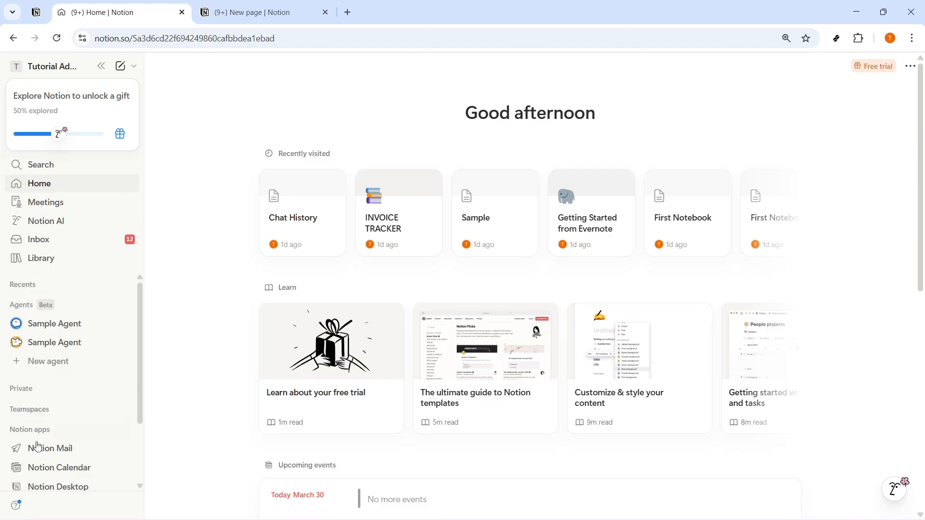
Change the default start page to Top page in sidebar and check that option in the start page settings.
click(909, 69)
mouse_move(805, 95)
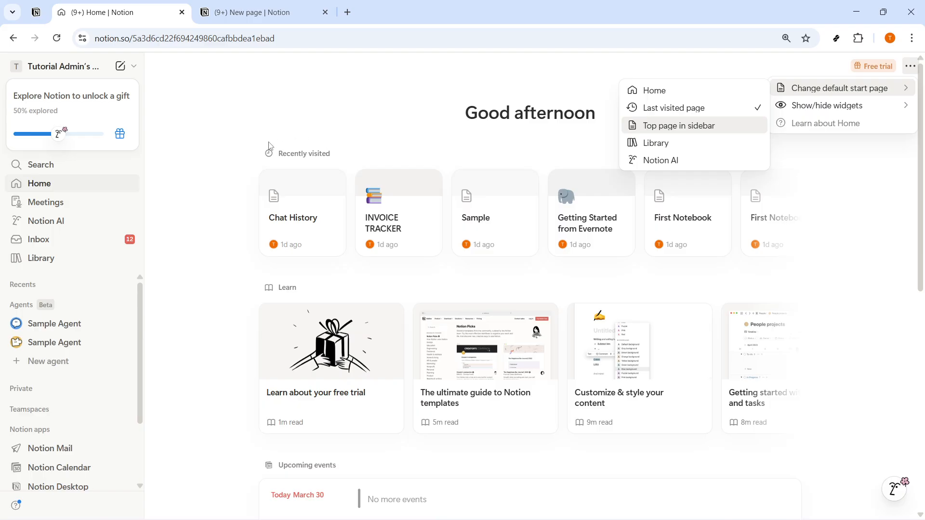
click(714, 131)
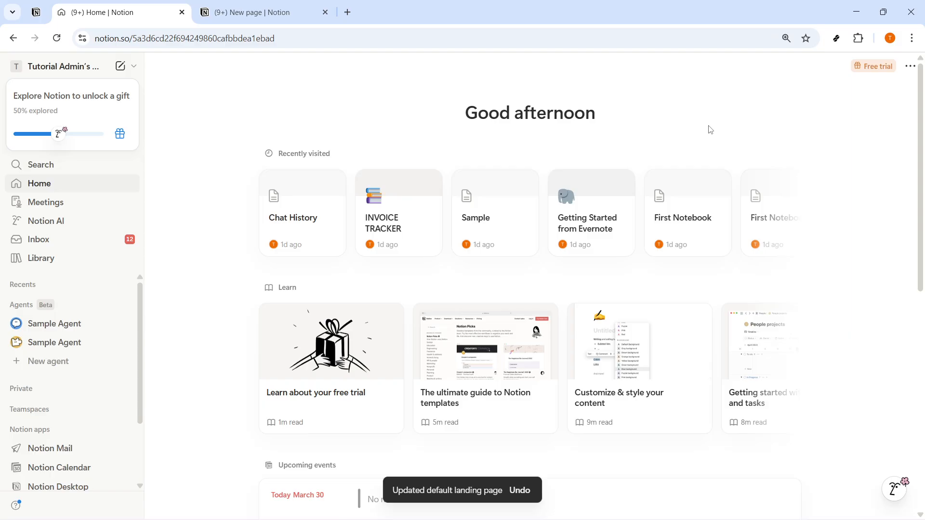
click(909, 66)
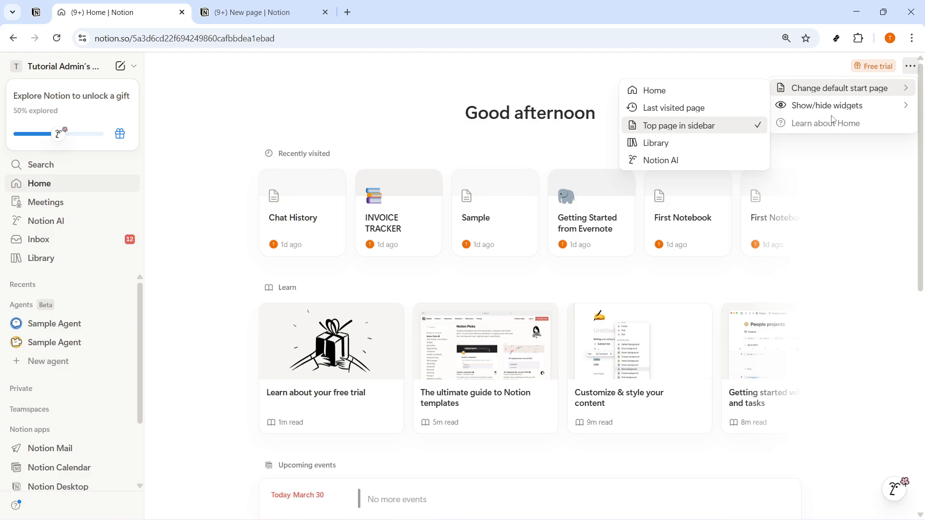
click(841, 159)
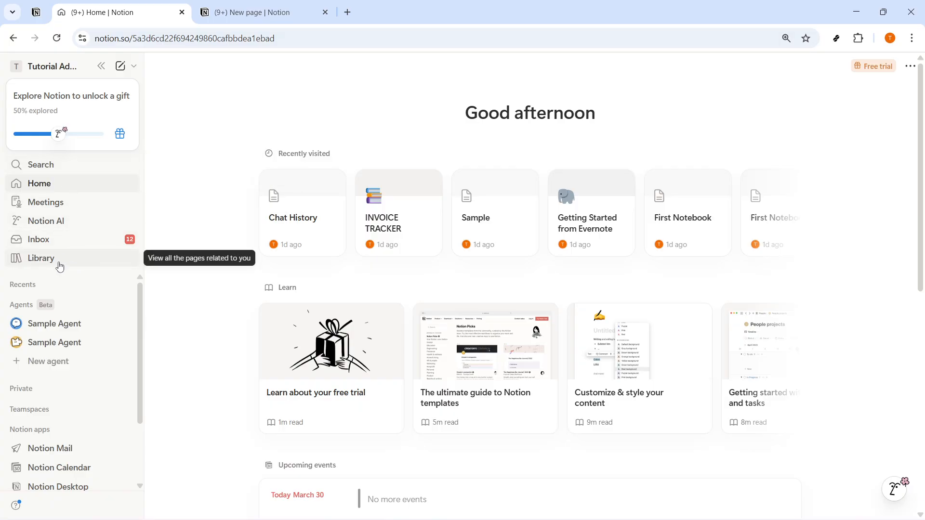
Expand and collapse the Recents, Agents, Private and Teamspaces sections of the sidebar to examine their contents.
click(28, 287)
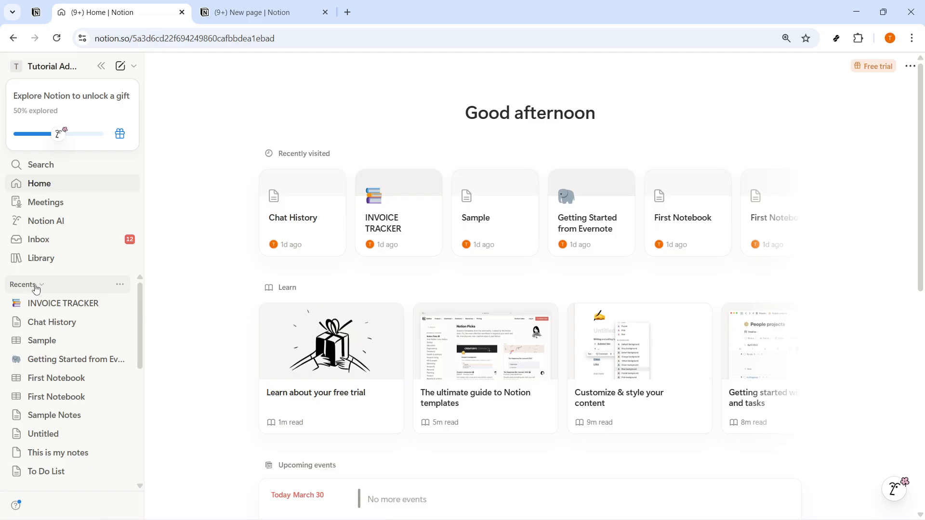
click(32, 287)
click(30, 304)
click(28, 306)
click(29, 306)
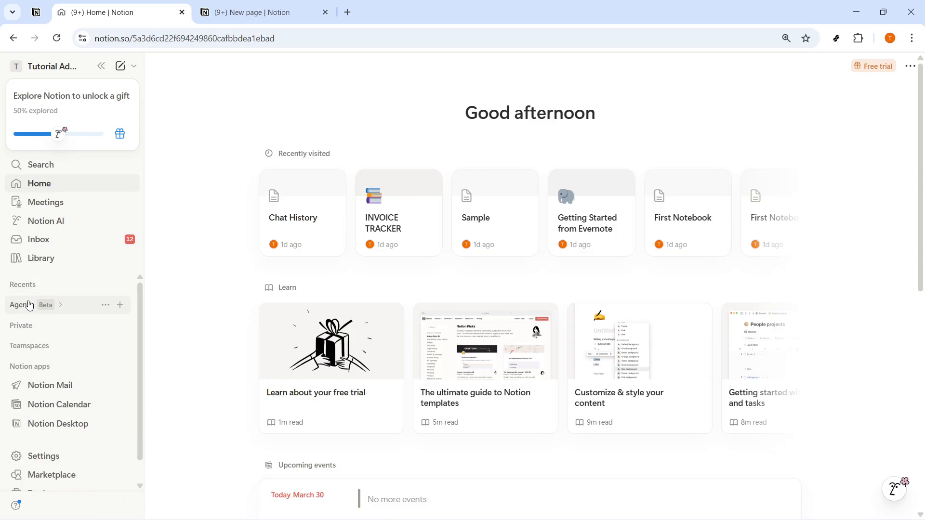
click(30, 327)
click(32, 327)
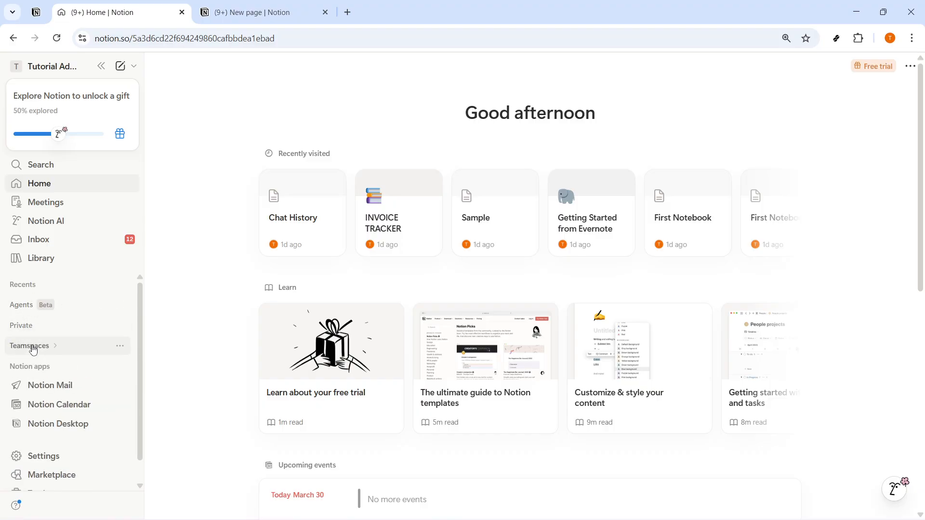
click(33, 346)
click(34, 348)
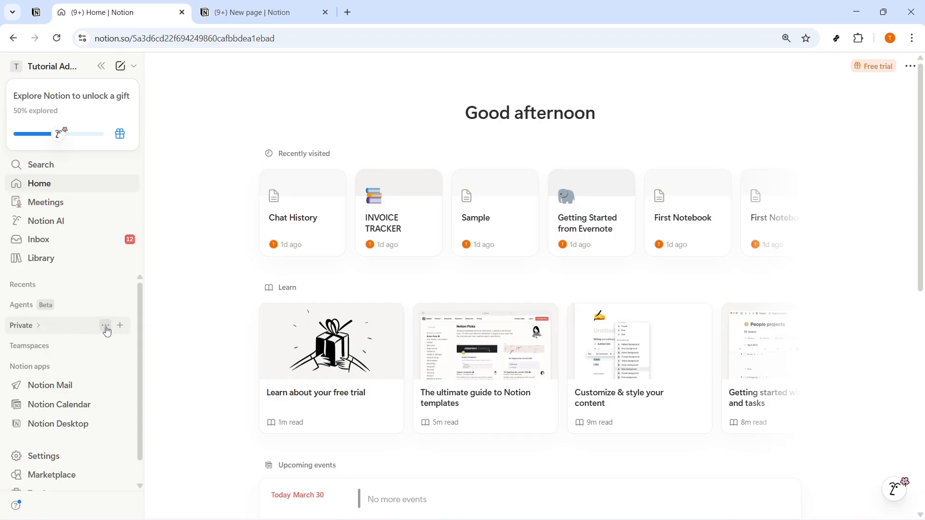
Set the Private section's sort order to Manual and expand the section to show its pages.
click(106, 327)
mouse_move(130, 348)
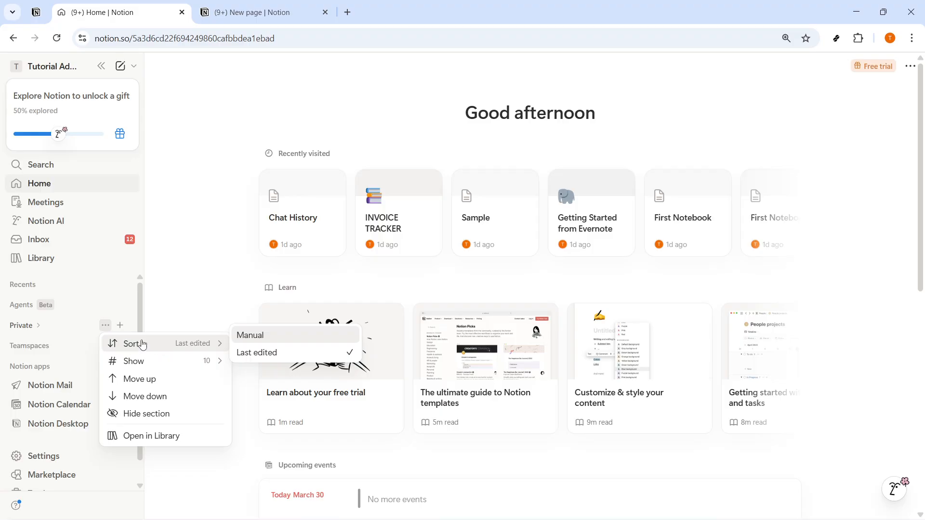
click(284, 337)
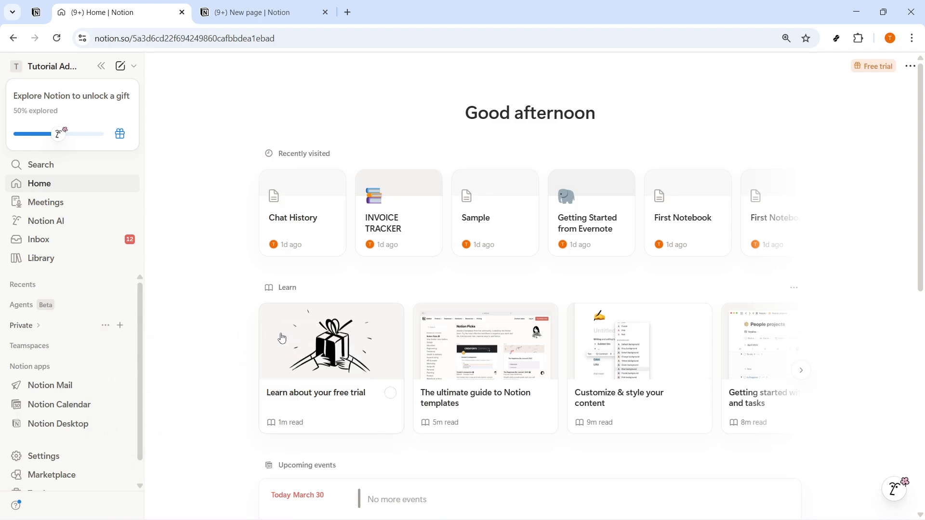
click(46, 327)
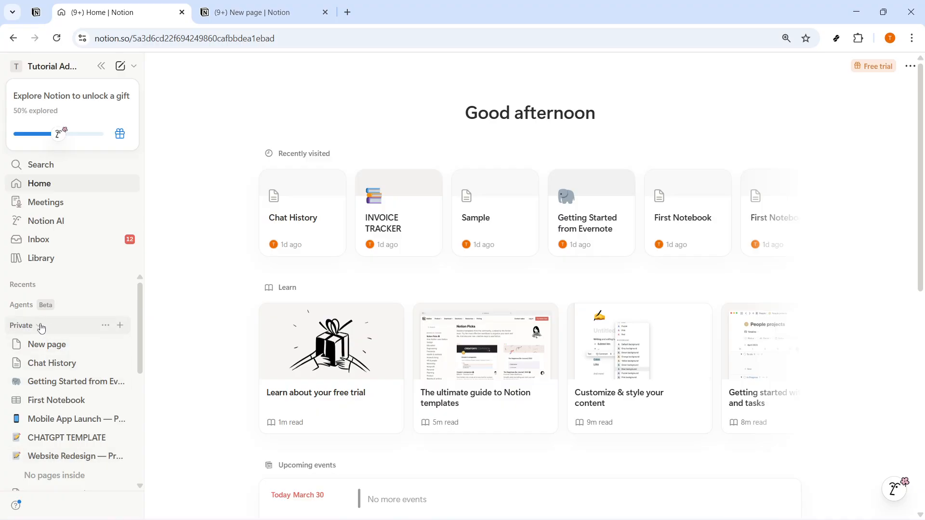
click(104, 326)
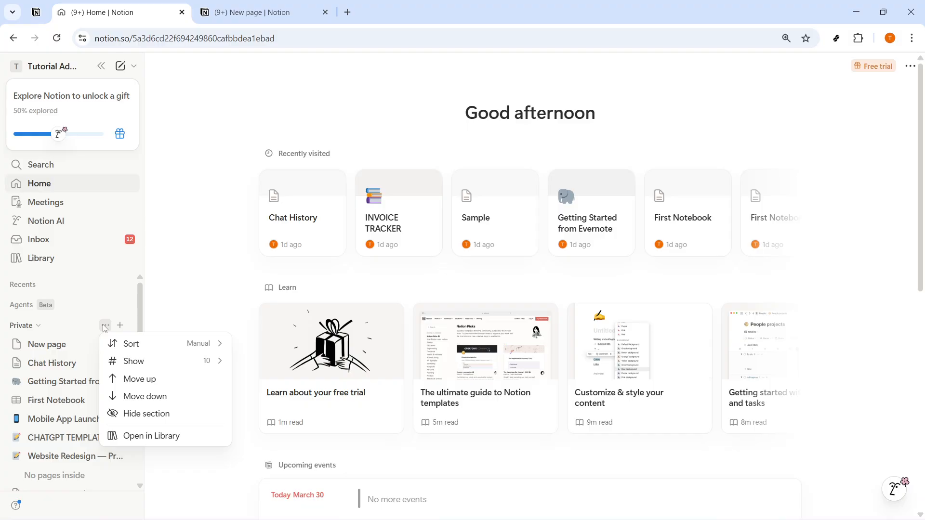
click(58, 369)
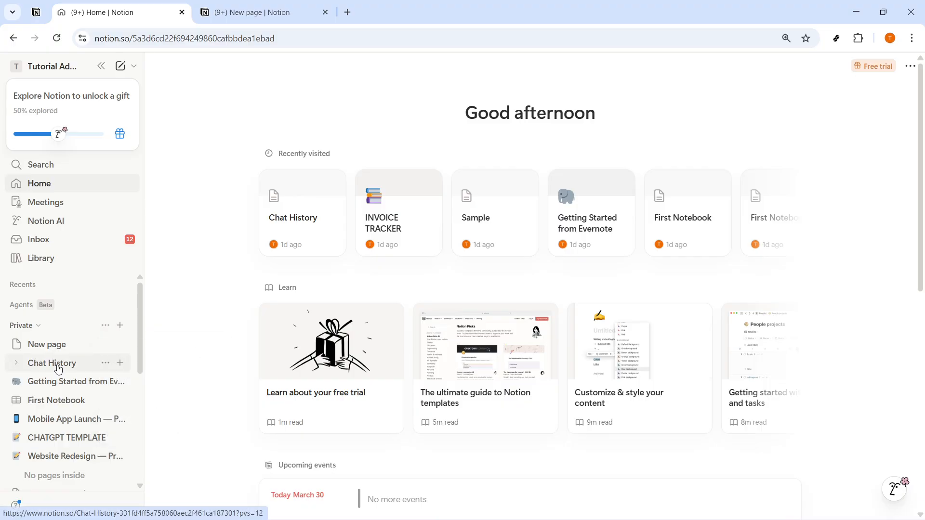
Move the Chat History page from the Private section into New page, visit it there, and return to Home.
drag(60, 363, 60, 351)
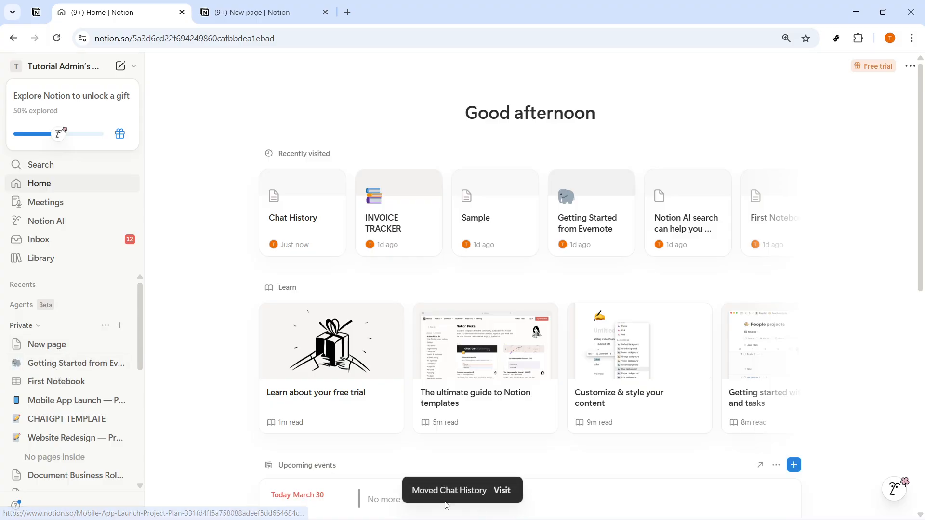
click(502, 490)
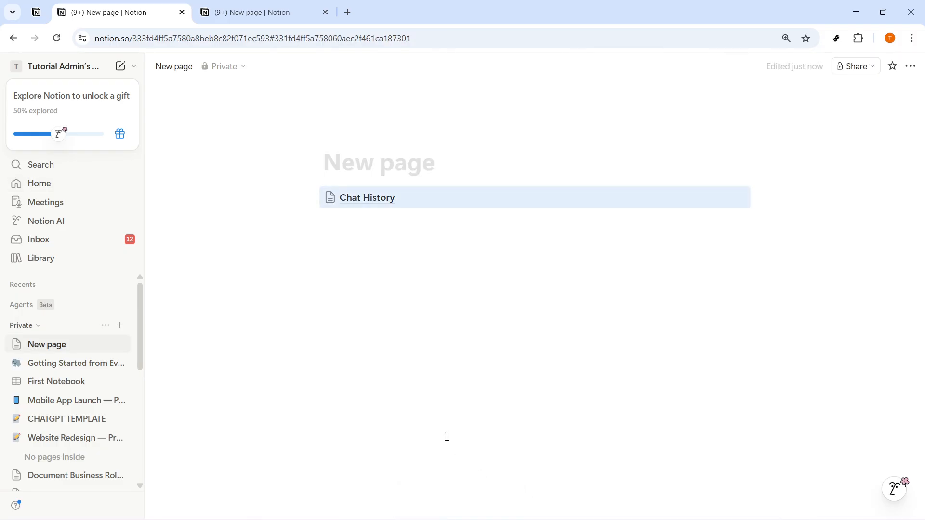
click(13, 39)
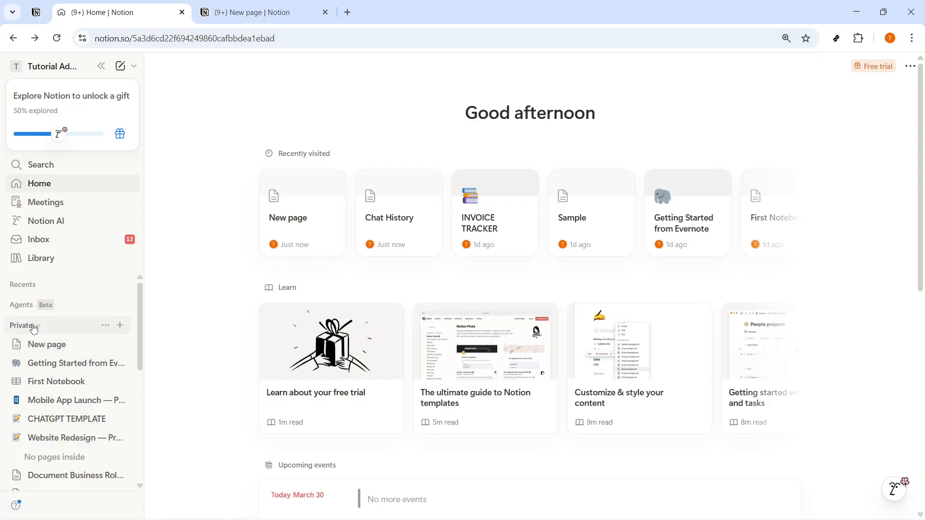
Reorder the Private pages: First Notebook directly below New page, and Document Business Roles and Responsibilities directly above Mobile App Launch.
drag(46, 382, 44, 362)
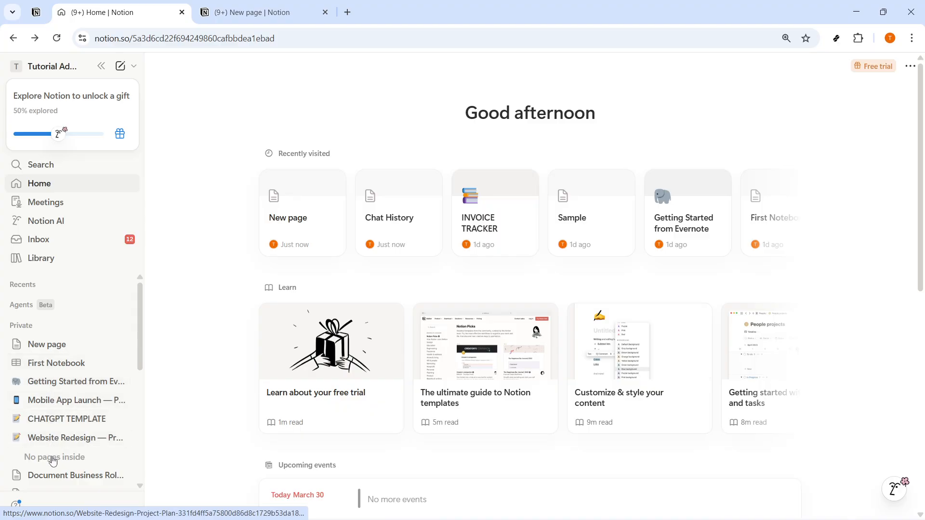
drag(61, 475, 63, 398)
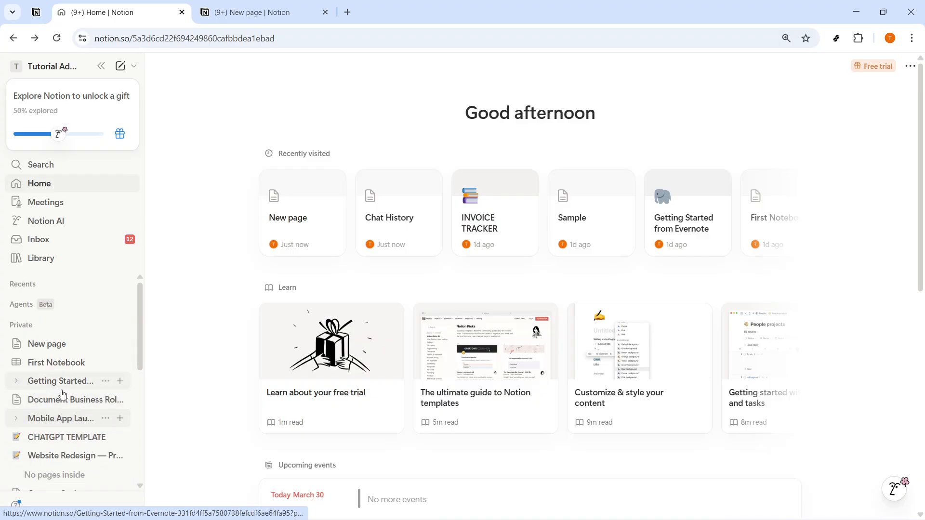
scroll(73, 423, down, 5)
mouse_move(73, 442)
scroll(73, 442, up, 5)
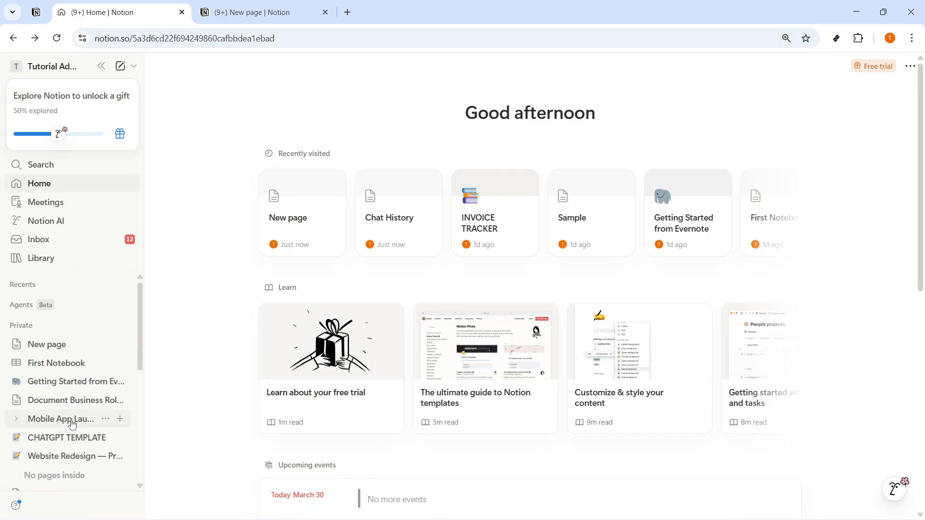
click(37, 331)
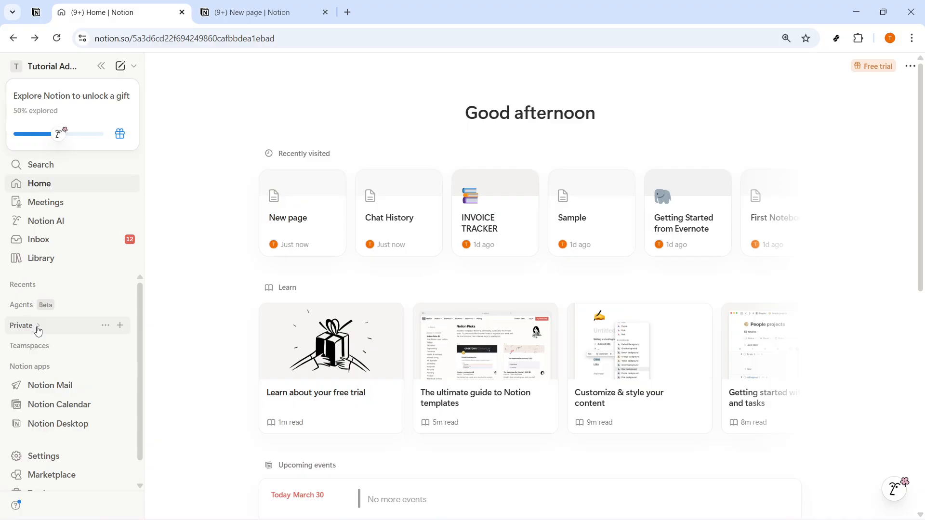
click(38, 331)
Open New page, check its Chat History subpage, and nest First Notebook and Document Business Roles and Responsibilities inside New page.
click(34, 344)
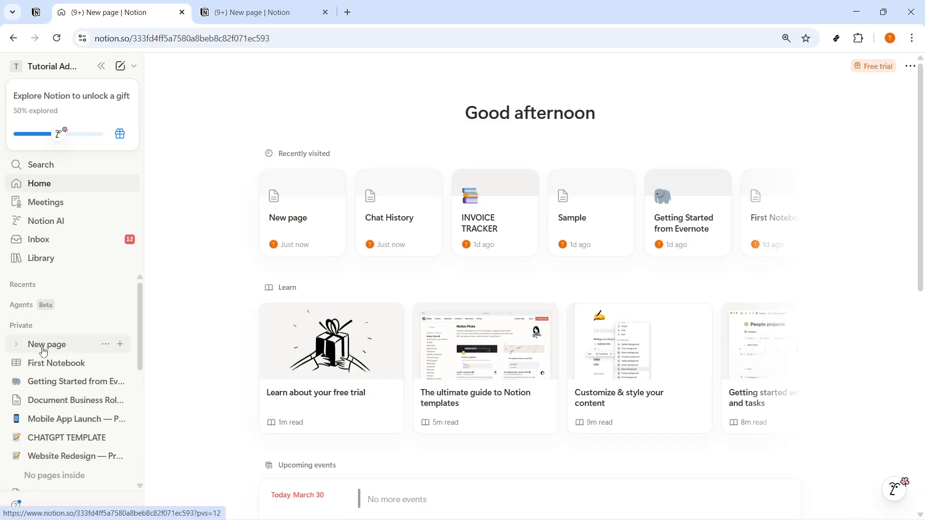
click(391, 201)
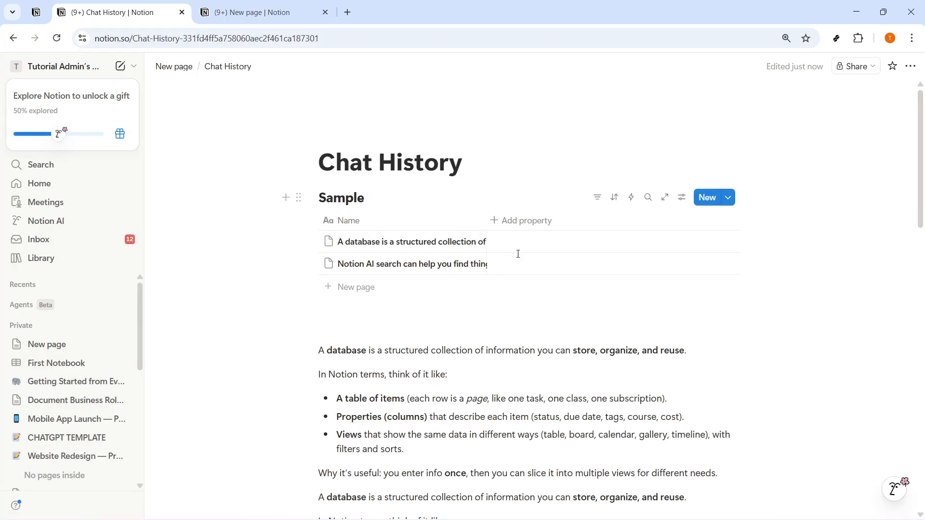
click(180, 70)
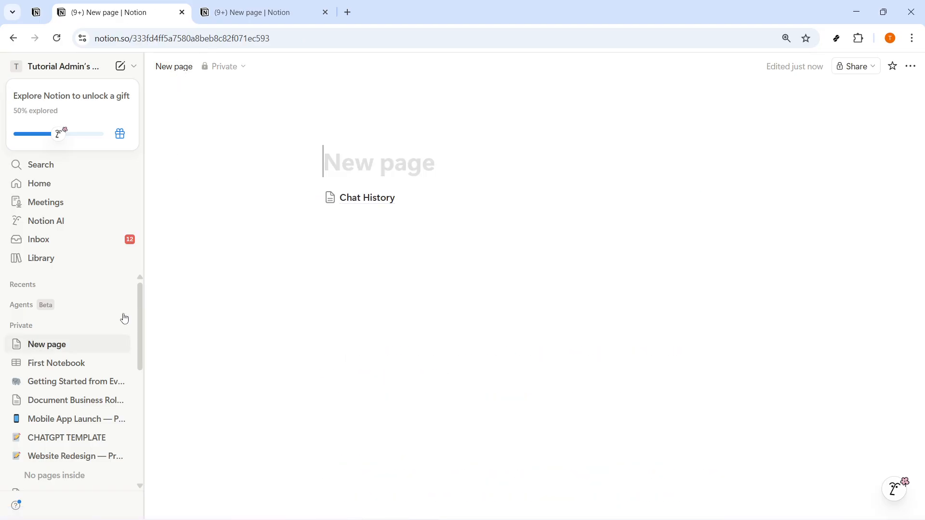
mouse_move(59, 372)
mouse_down()
mouse_move(58, 345)
mouse_move(59, 353)
mouse_up()
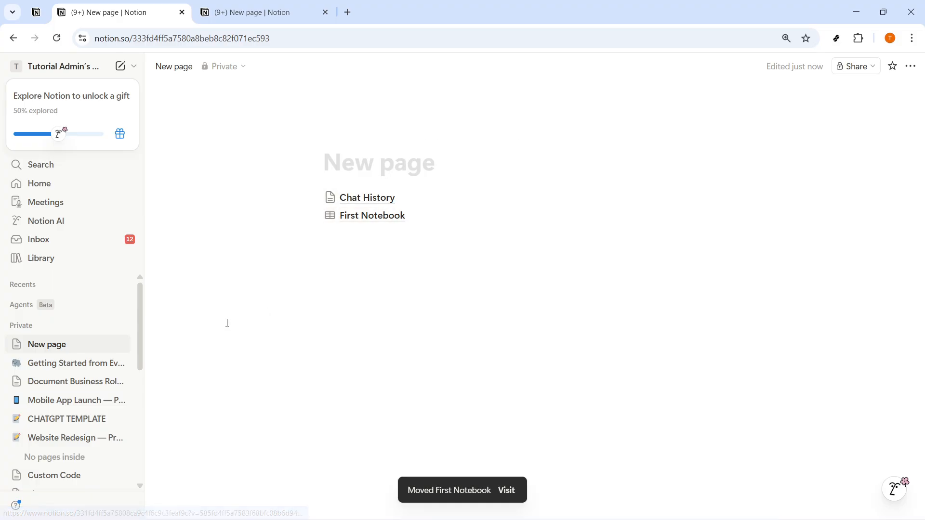
drag(66, 382, 62, 345)
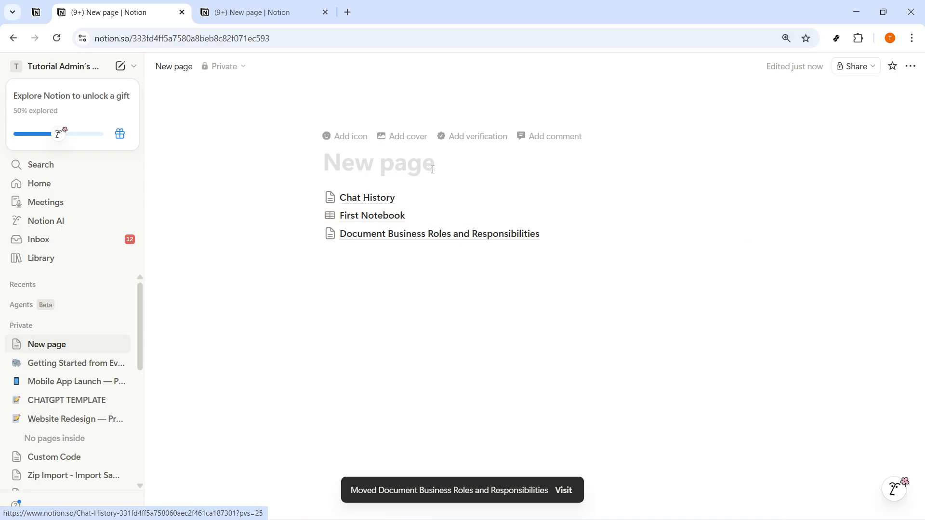
Collapse and re-expand the Private section and open its CHATGPT TEMPLATE page.
click(40, 329)
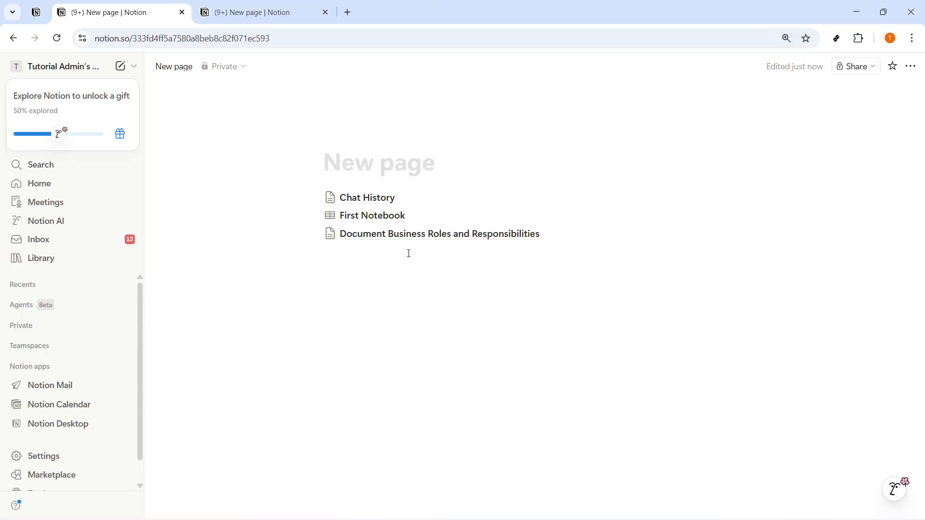
click(41, 327)
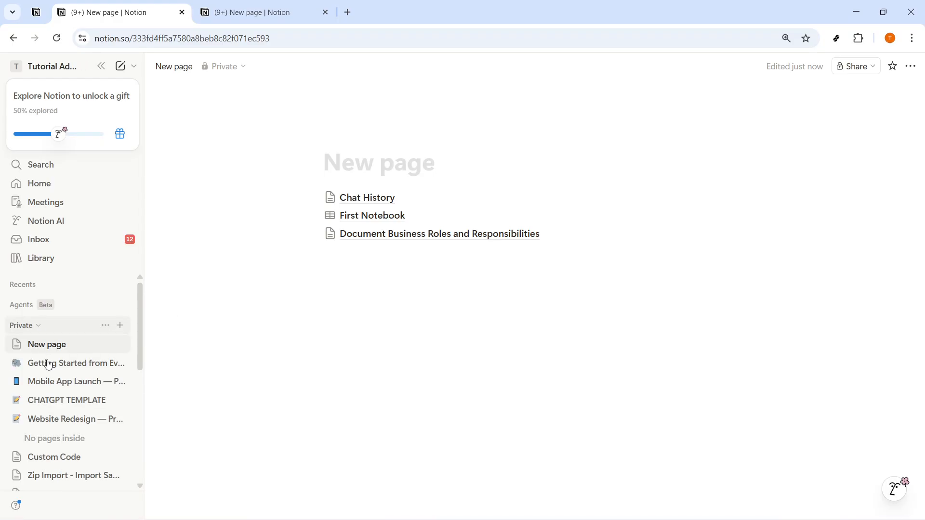
click(54, 400)
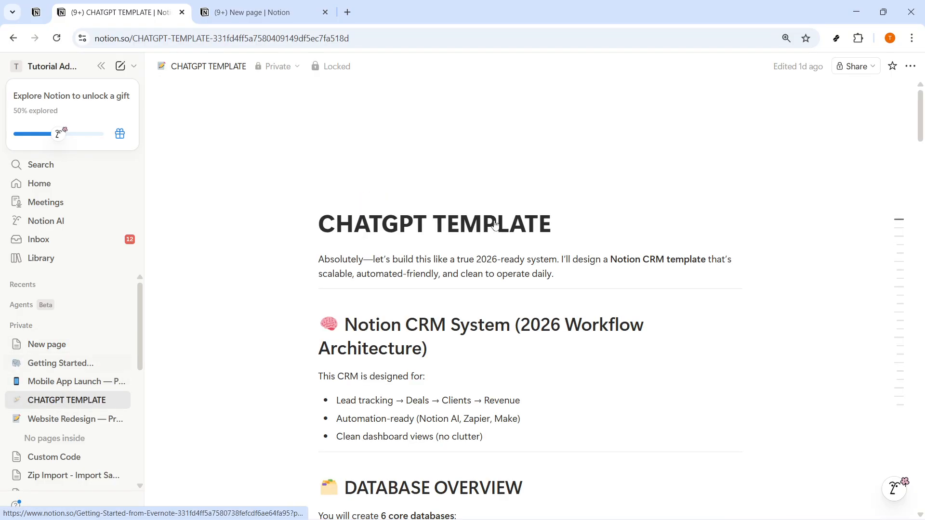
Add the CHATGPT TEMPLATE page to Favorites, and collapse the Favorites and Private sections.
click(892, 67)
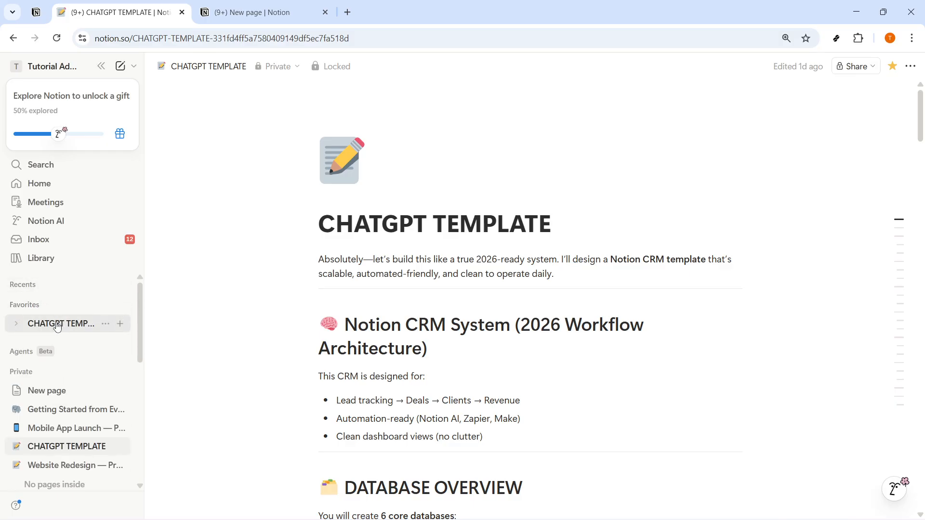
click(122, 304)
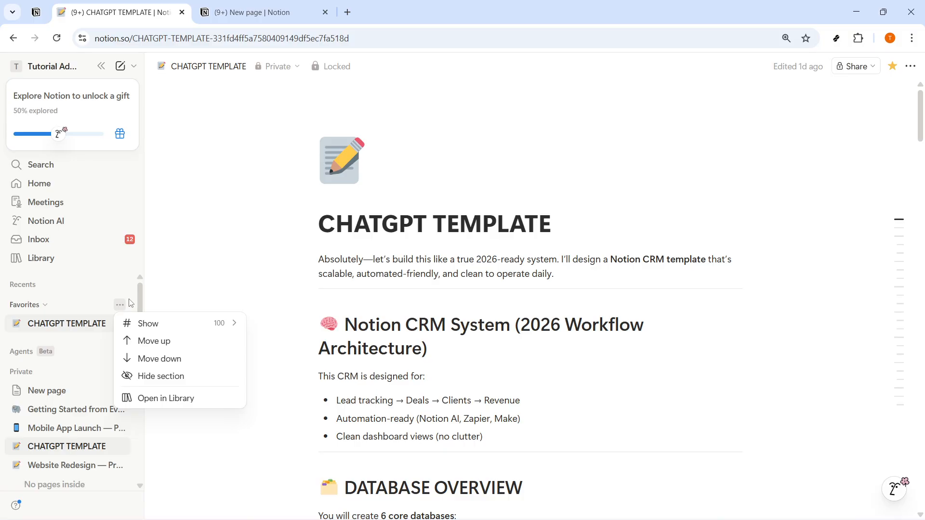
click(60, 309)
click(47, 309)
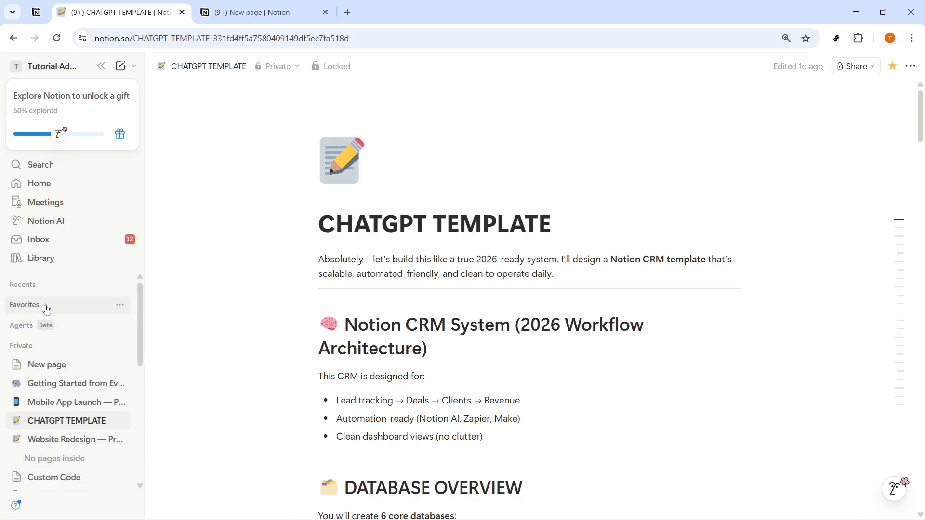
click(34, 348)
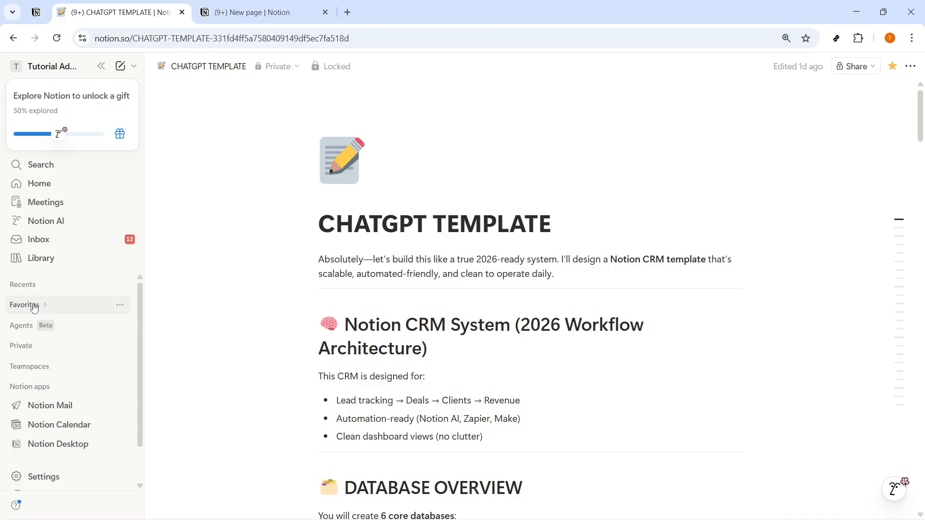
Examine the Library's Teamspaces, Recents, Favorites, Shared, Private and AI Meeting Notes views, and return to Teamspaces.
click(50, 263)
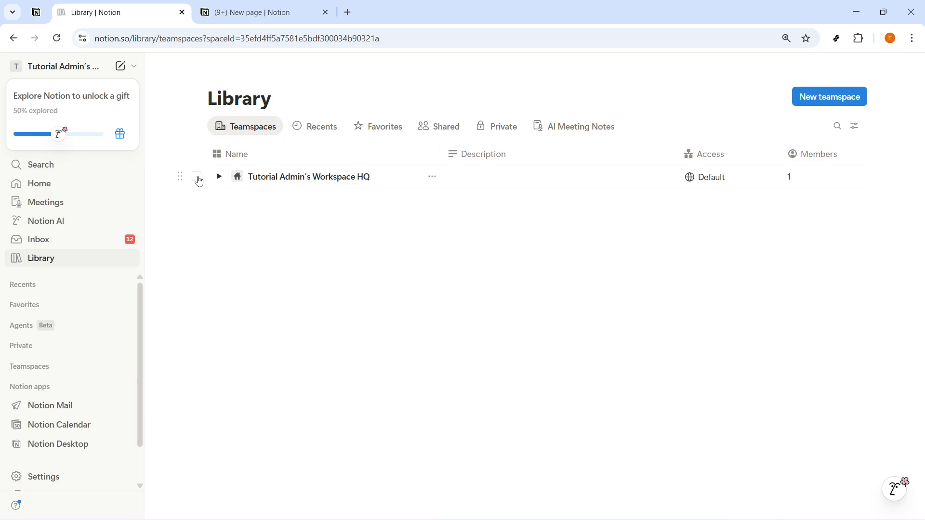
click(197, 177)
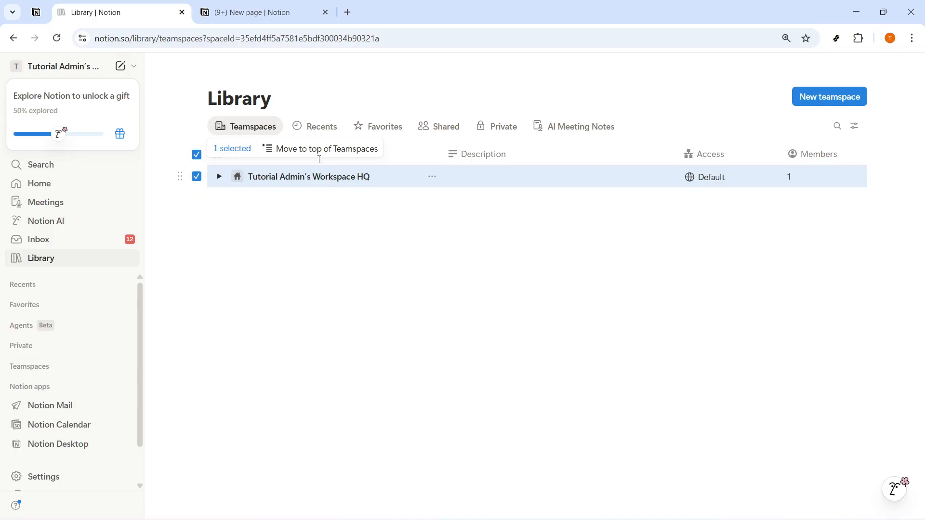
click(310, 134)
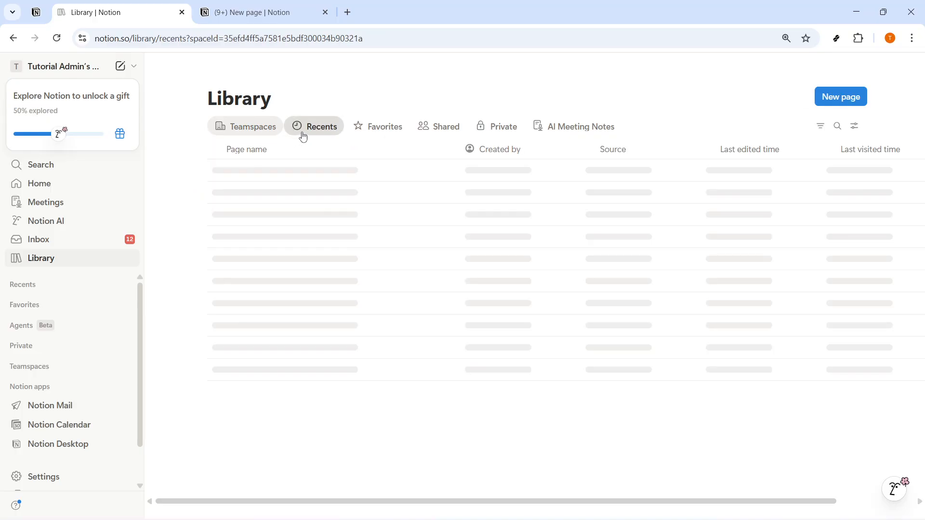
click(384, 137)
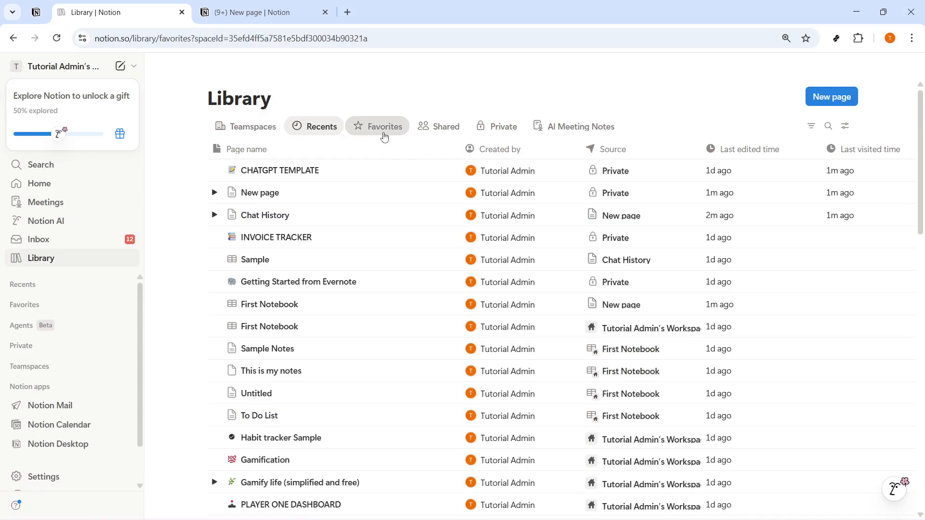
click(434, 137)
click(496, 132)
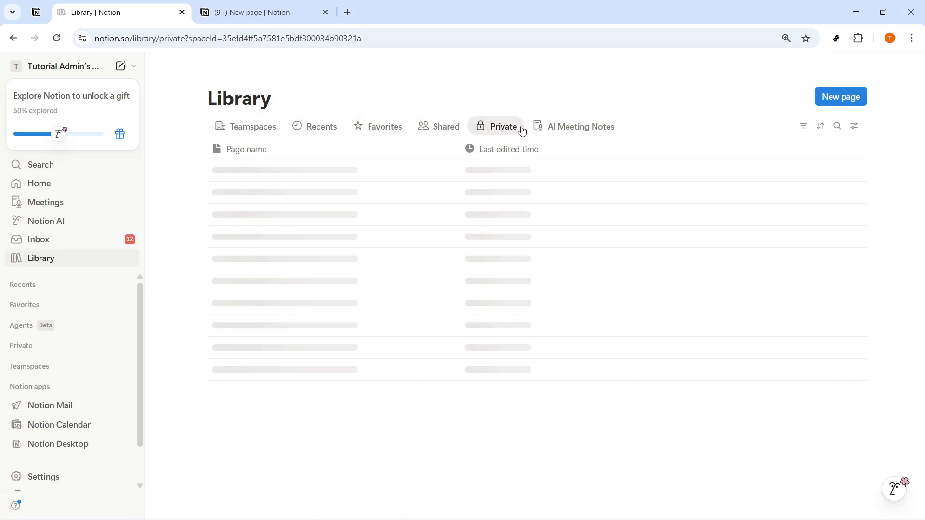
click(588, 132)
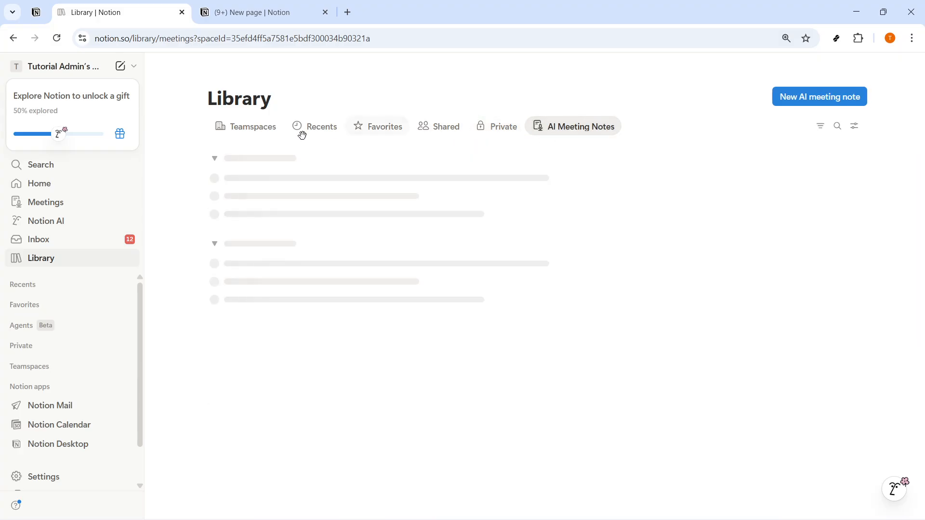
click(255, 137)
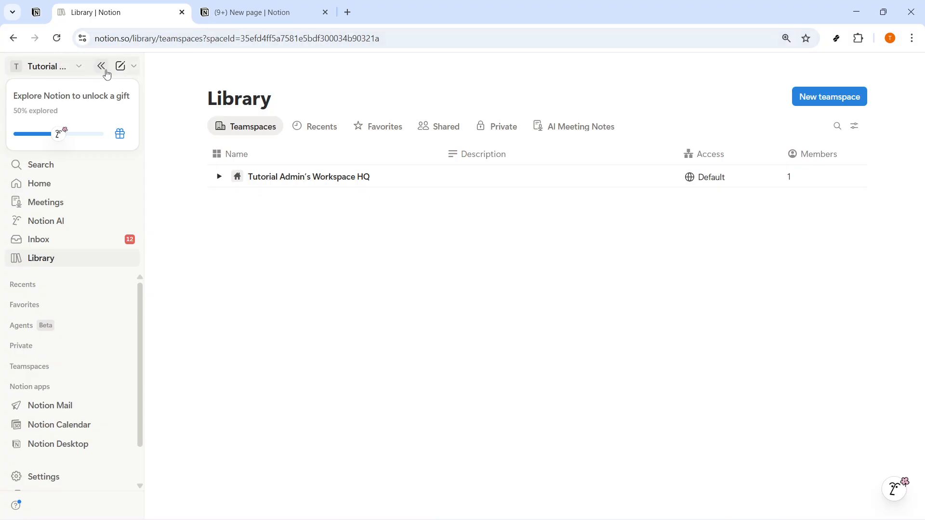
Collapse the sidebar to view its floating version and the types of new content it offers, and lock it open again.
click(101, 67)
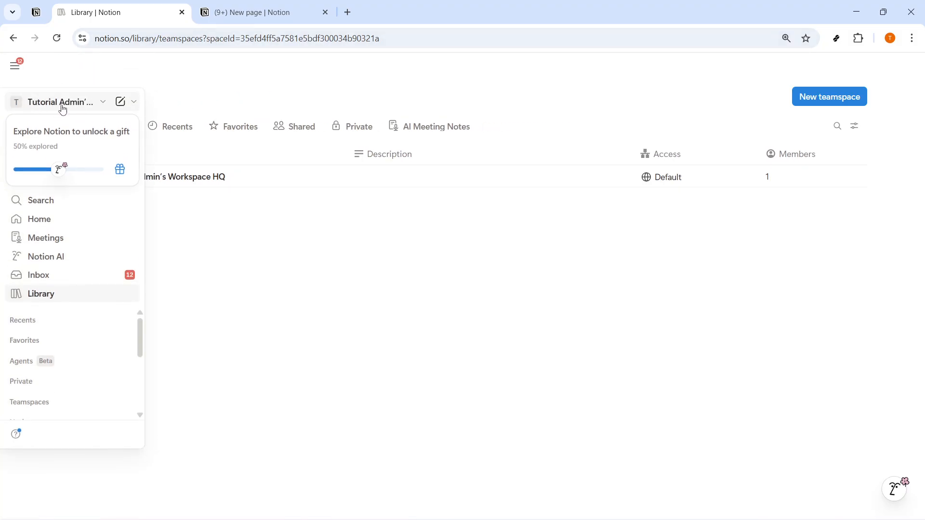
click(135, 102)
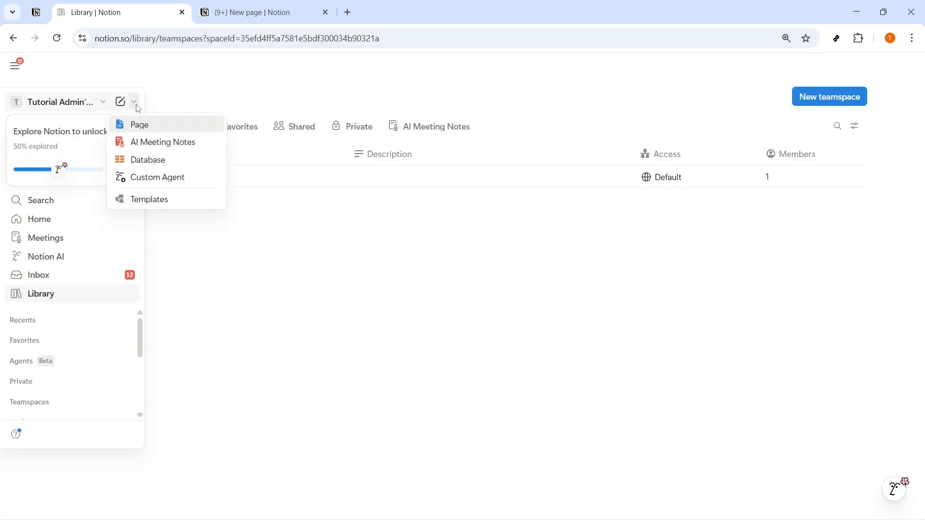
click(136, 103)
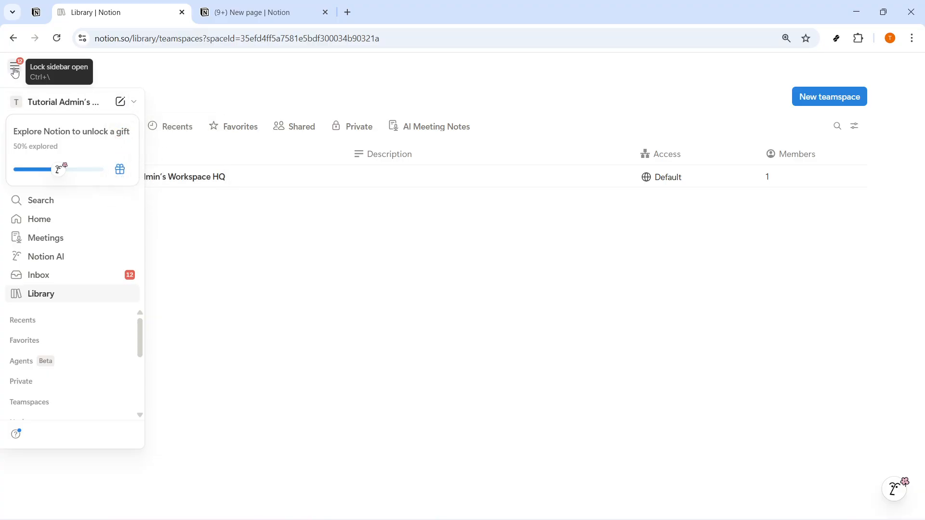
click(14, 70)
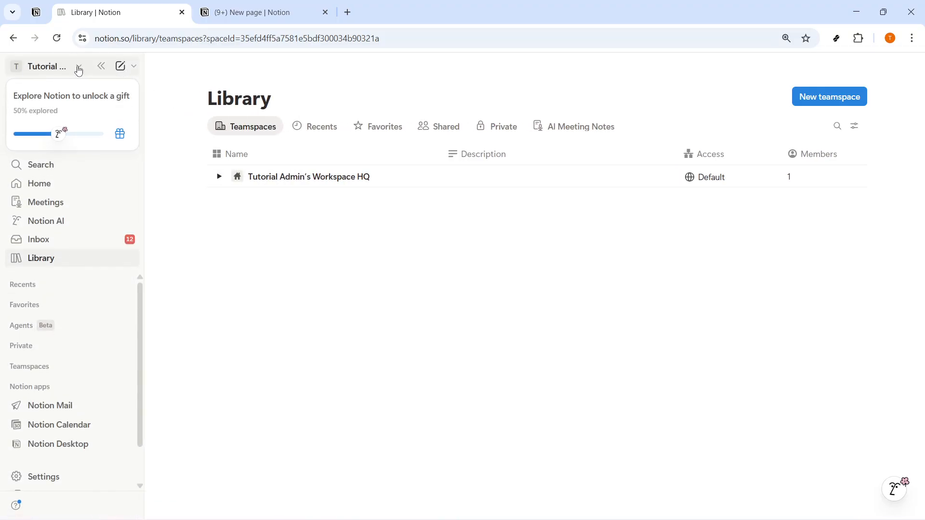
Turn on the new sidebar for the workspace and look through its sections.
click(78, 68)
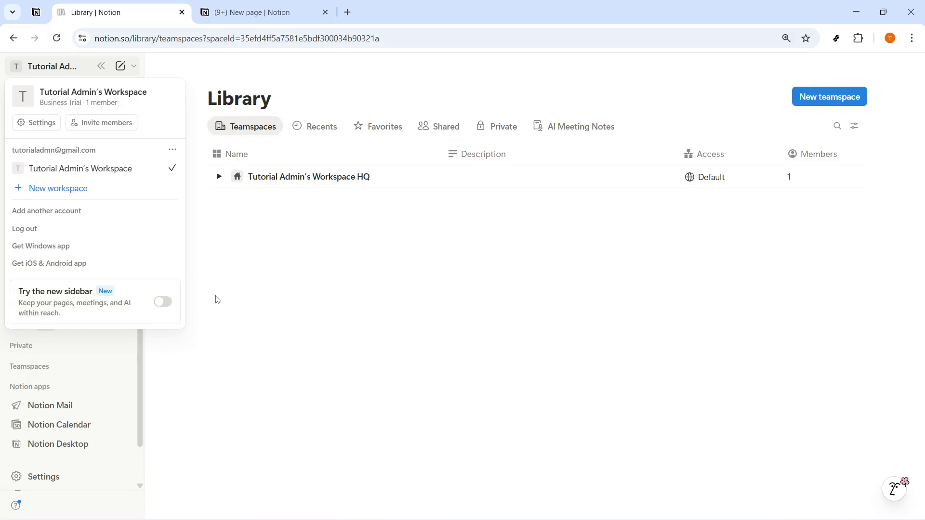
click(163, 303)
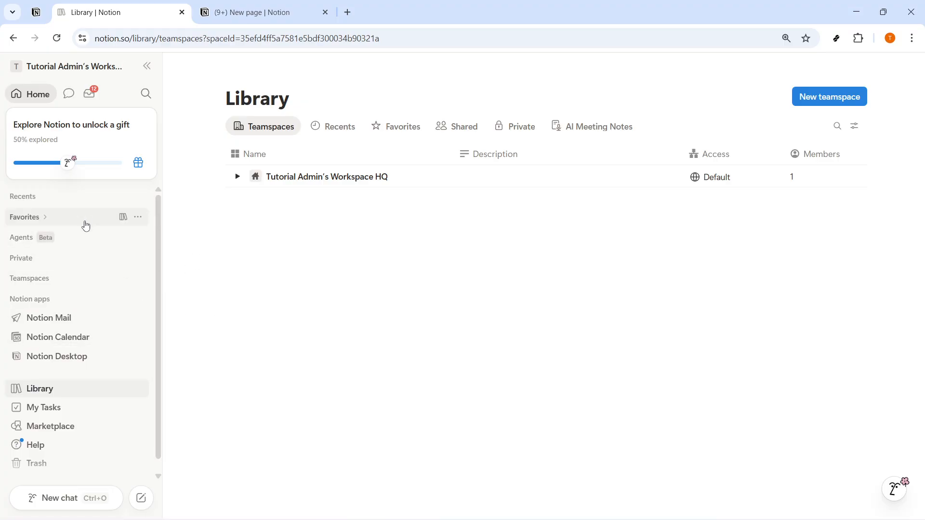
scroll(98, 448, down, 1)
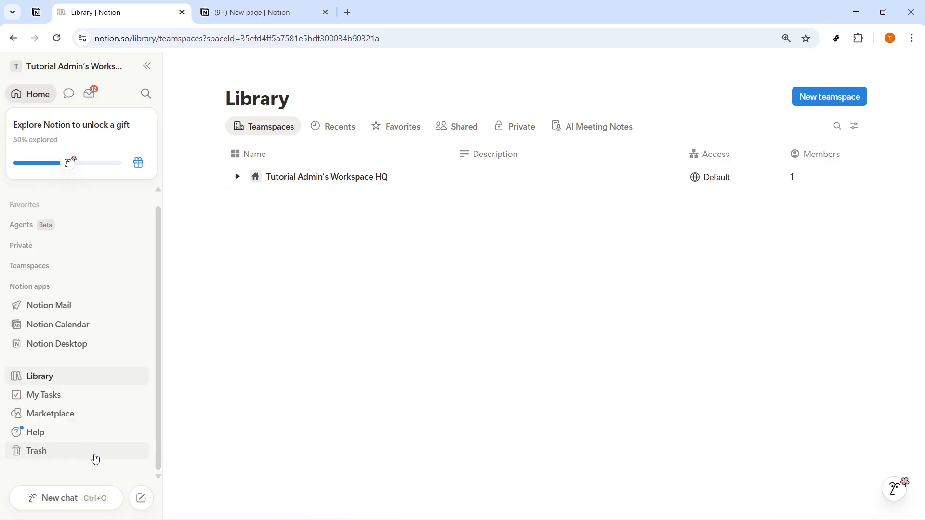
scroll(94, 462, up, 1)
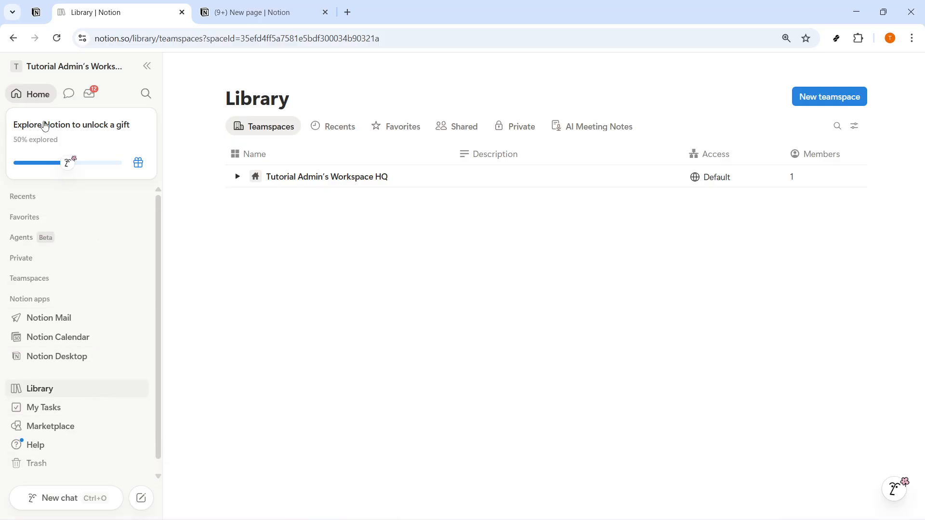
Collapse the new sidebar and show the favorite pages in the Library.
click(146, 66)
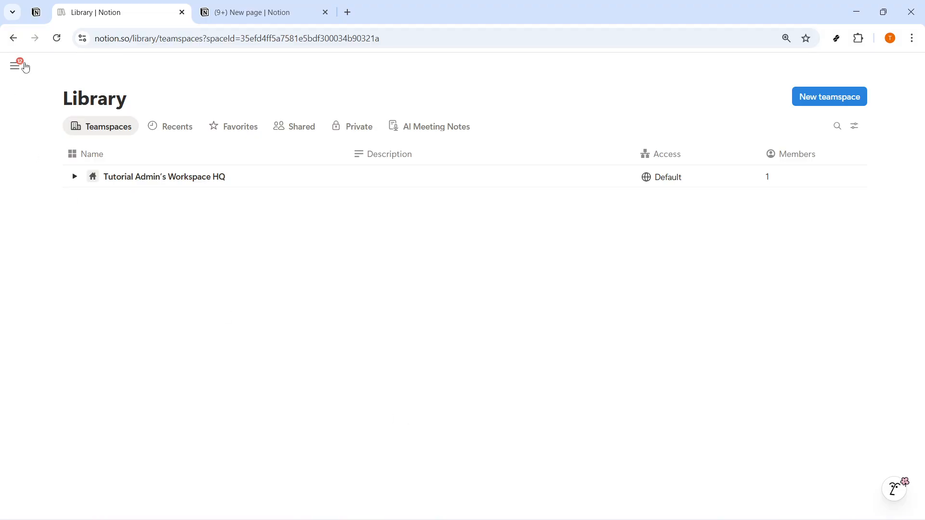
mouse_move(16, 65)
click(233, 133)
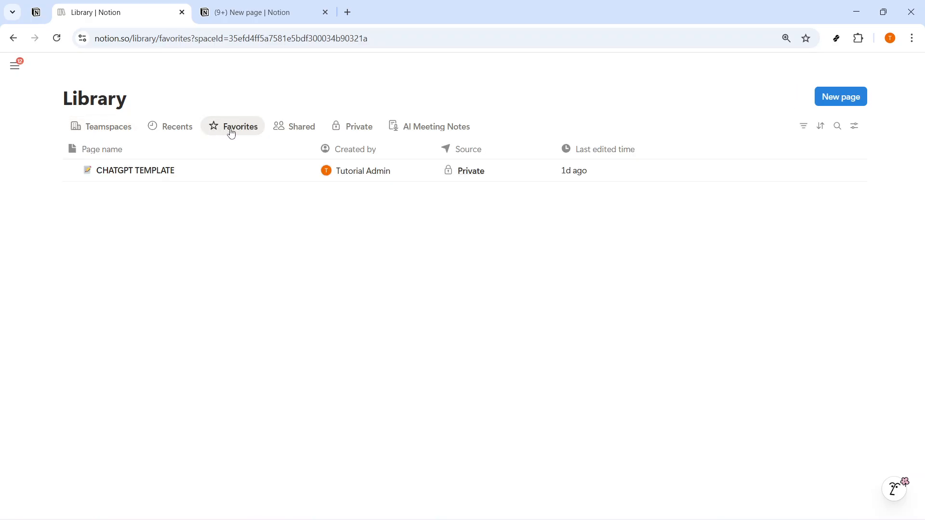